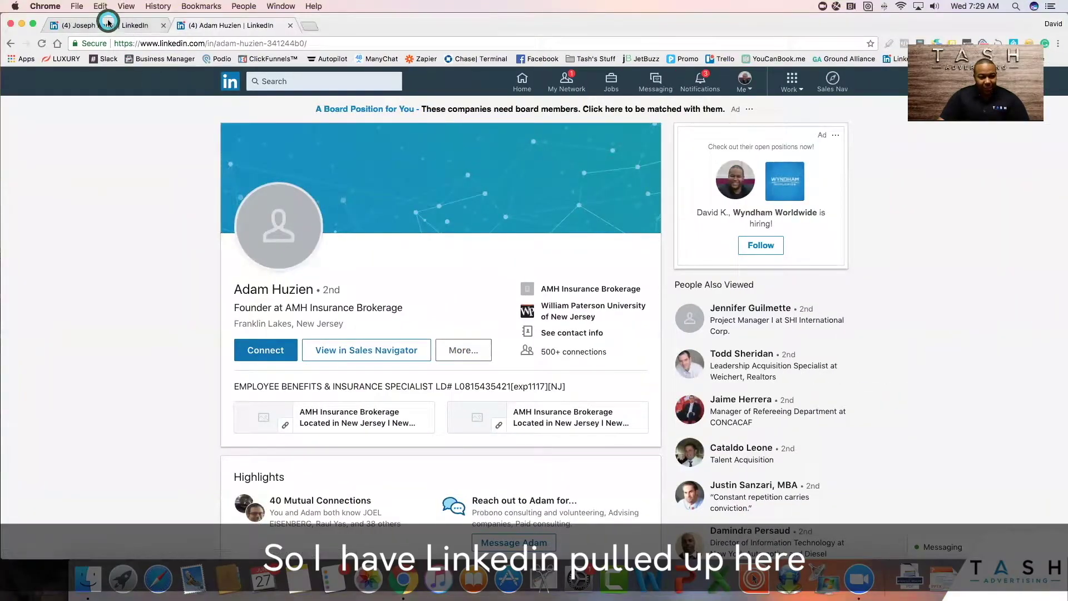
pyautogui.click(108, 22)
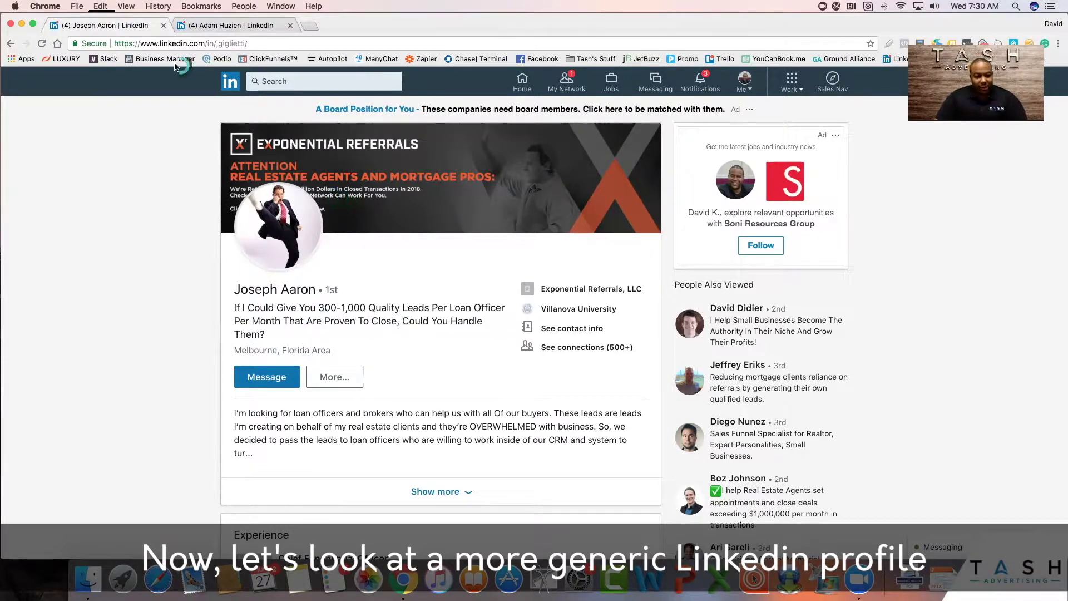
pyautogui.click(215, 25)
pyautogui.click(345, 256)
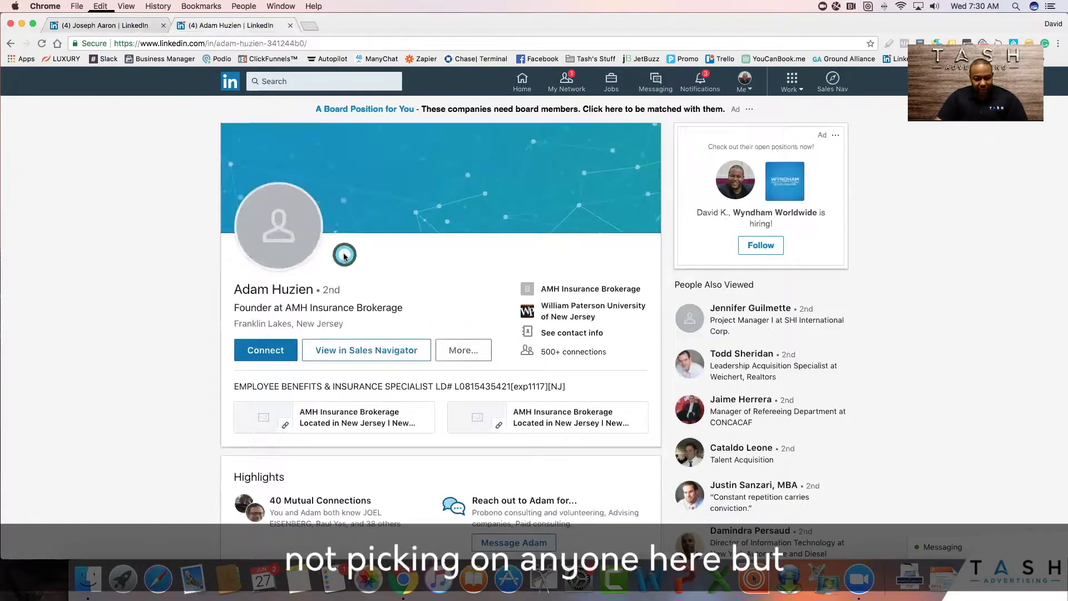